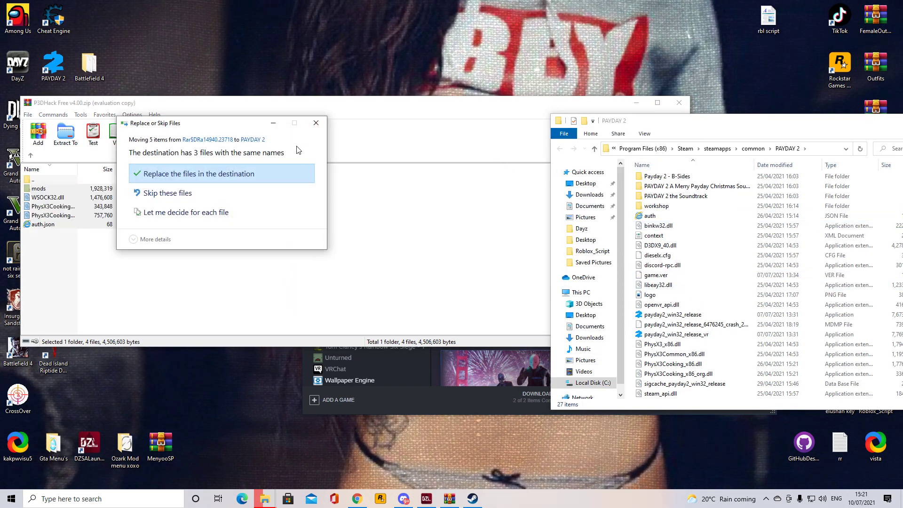
# Step: Replace the existing same-named files in PAYDAY 2 (now 27 items), then close the folder and P3DHack archive
pyautogui.click(256, 177)
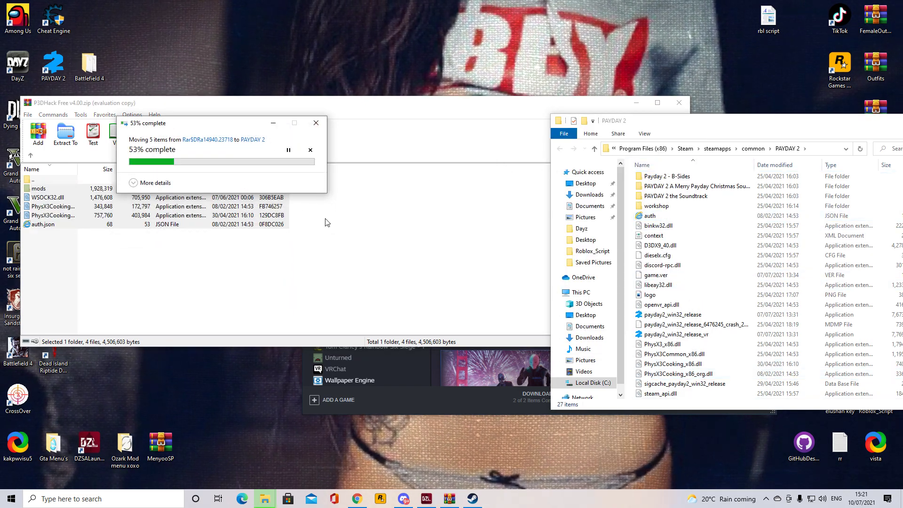
pyautogui.moveTo(654, 127); pyautogui.dragTo(295, 157)
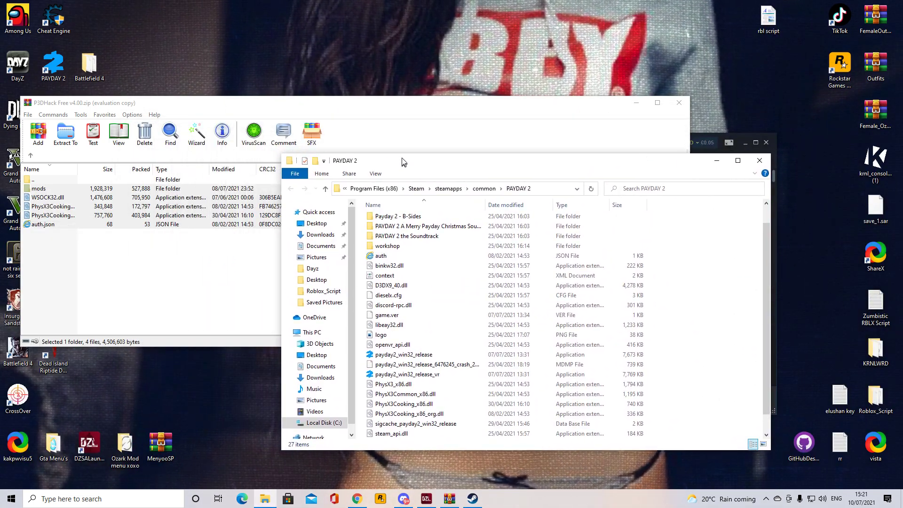
pyautogui.moveTo(403, 161); pyautogui.dragTo(429, 143)
pyautogui.click(675, 142)
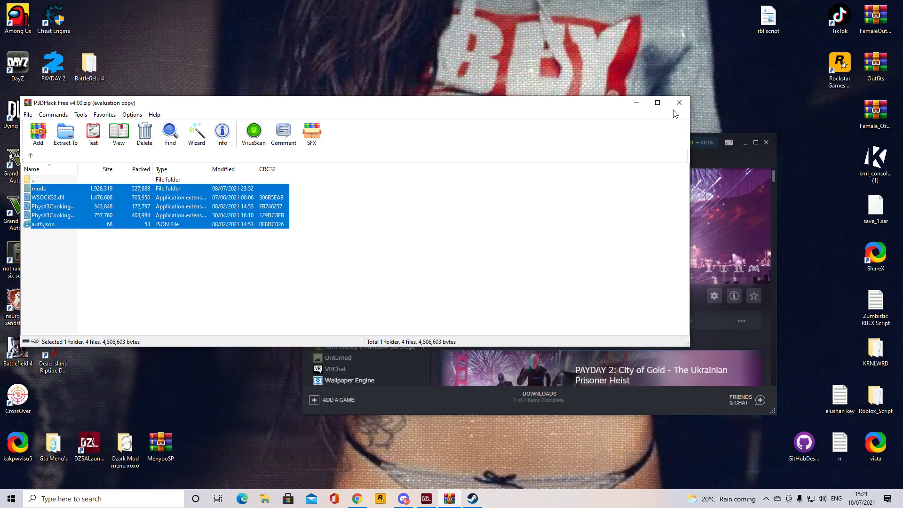
pyautogui.click(678, 103)
# Step: Play PAYDAY 2 from the Steam library, agreeing to its licence in the Install dialog
pyautogui.click(477, 297)
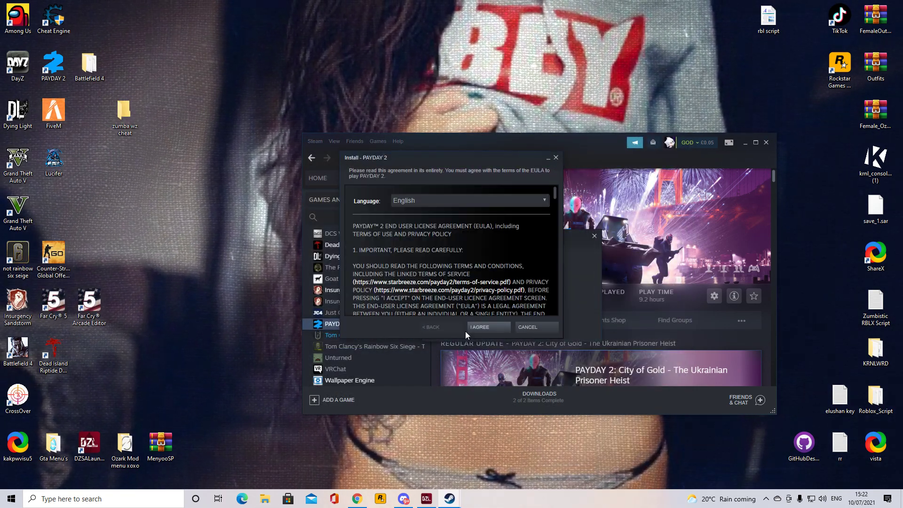
pyautogui.click(477, 329)
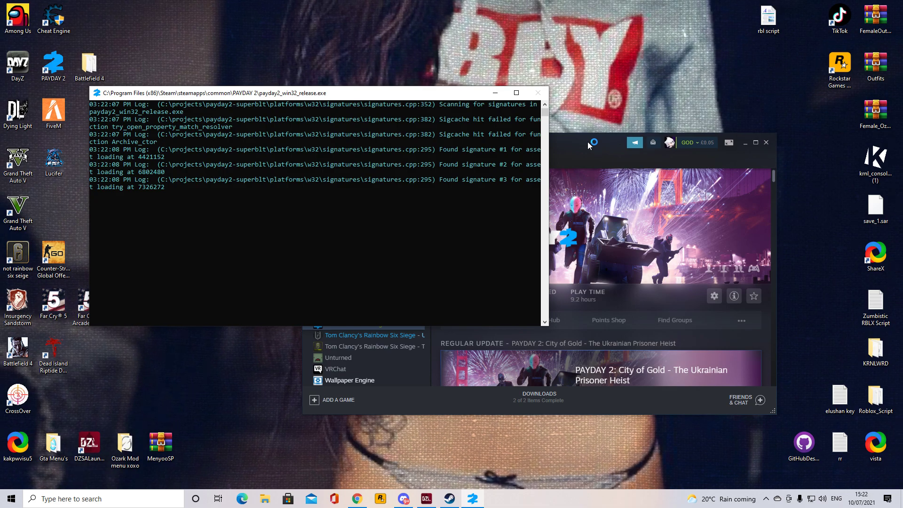
pyautogui.moveTo(597, 149); pyautogui.dragTo(565, 95)
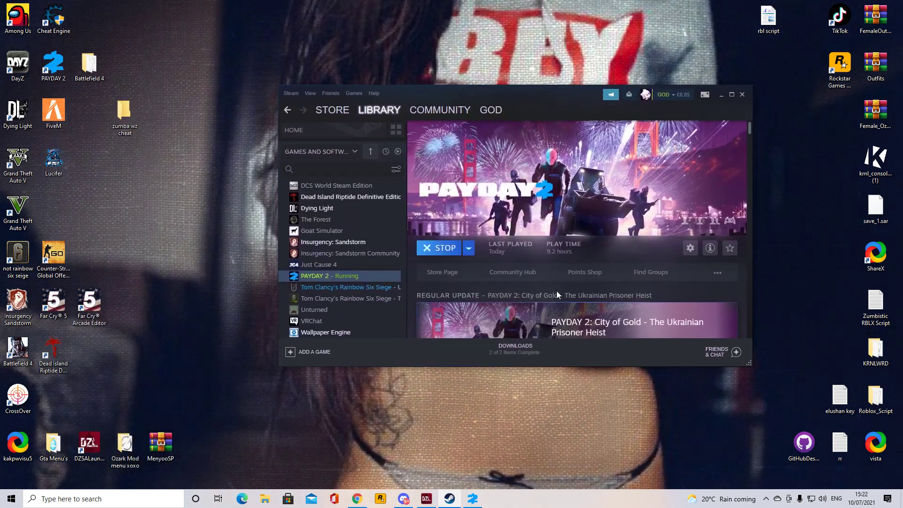
pyautogui.moveTo(475, 500)
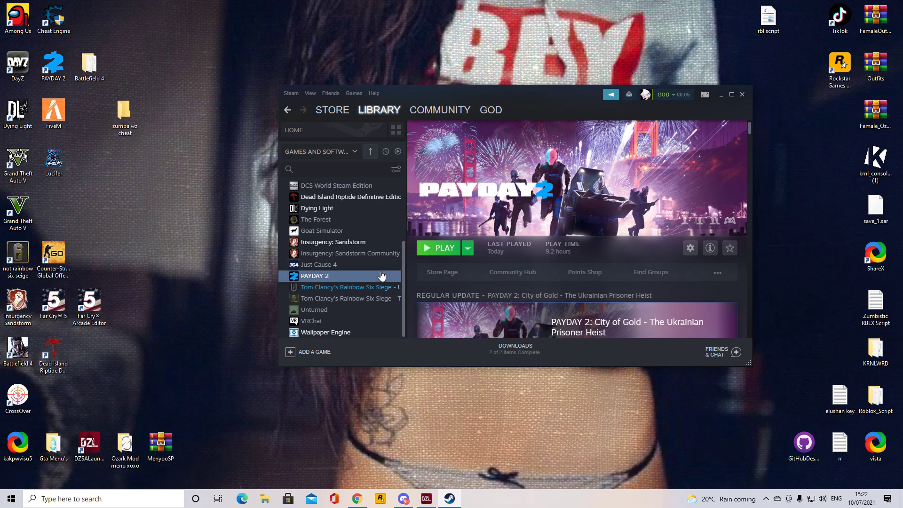
# Step: Review PAYDAY 2's Manage options in Steam, then return to Chrome's P3DHack download page
pyautogui.rightClick(379, 275)
pyautogui.moveTo(428, 316)
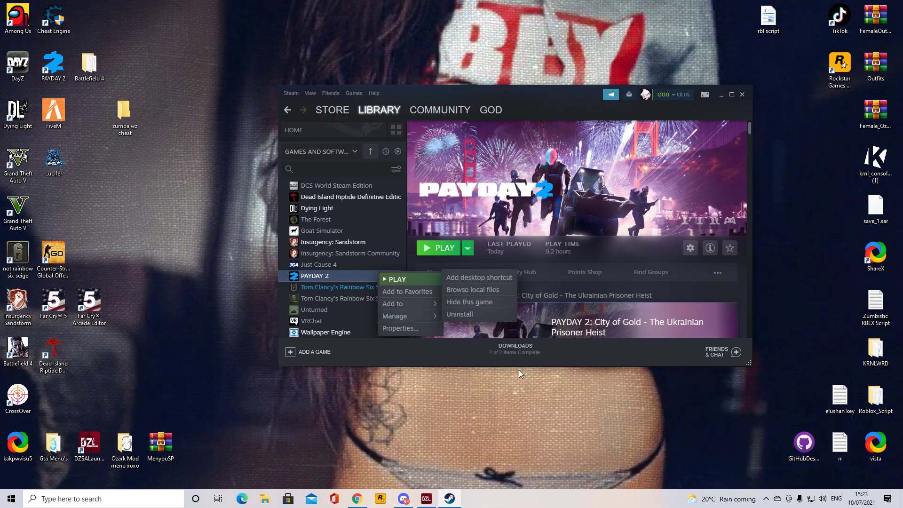
pyautogui.hotkey('alt', 'Tab')
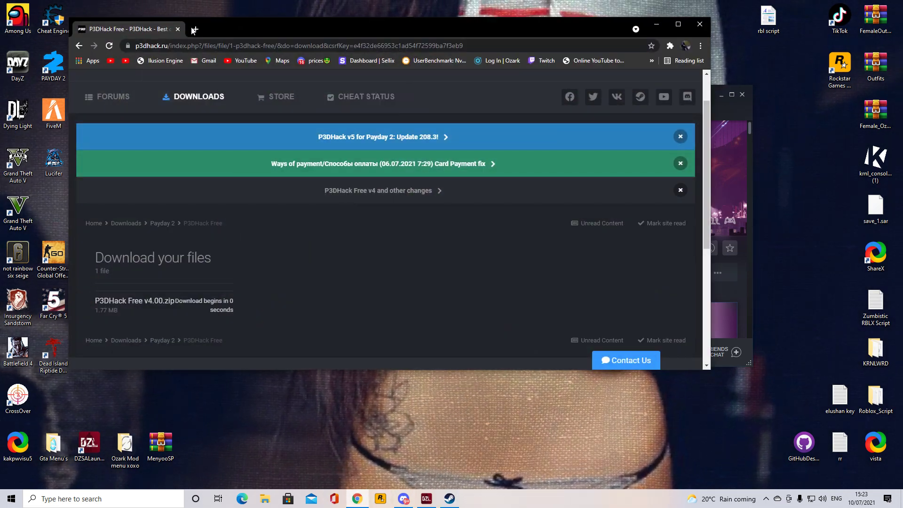
# Step: Open a new Chrome tab and confirm the desktop ZM_P3DHck folder holds mods and WSOCK32.dll
pyautogui.click(195, 29)
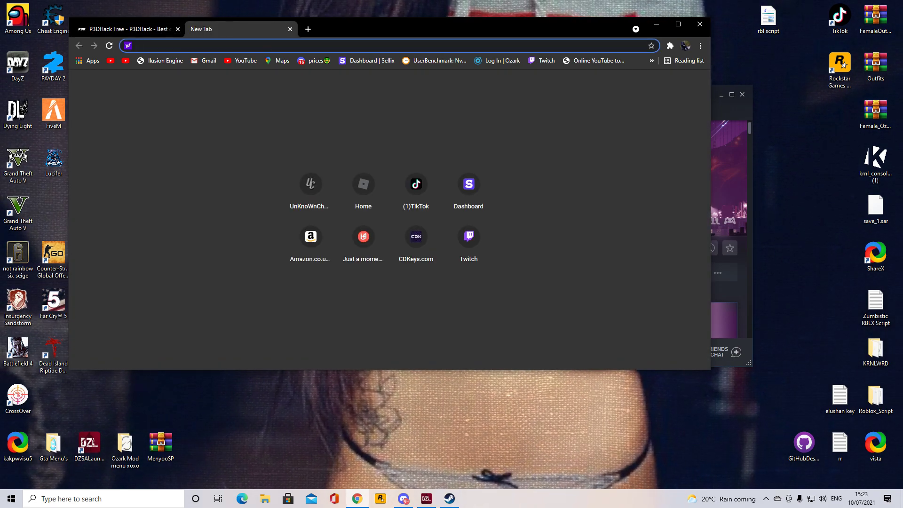
pyautogui.moveTo(621, 319); pyautogui.dragTo(540, 408)
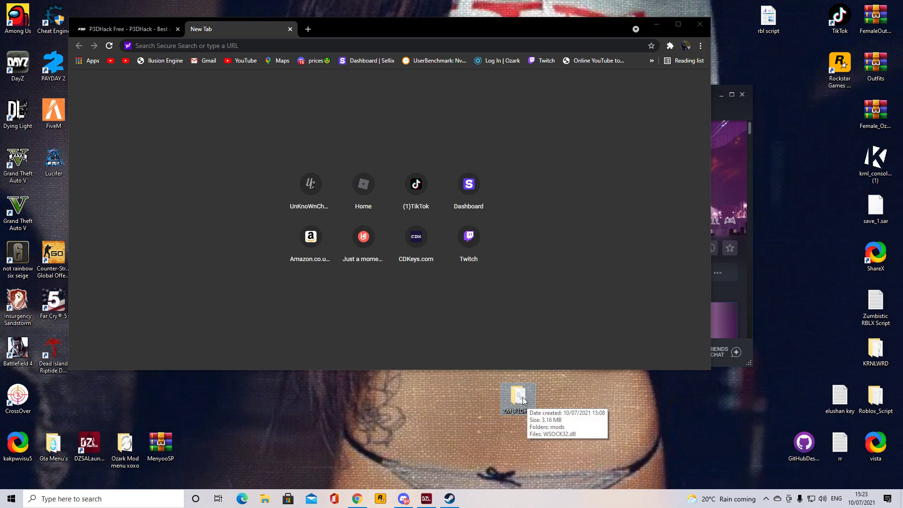
pyautogui.doubleClick(523, 398)
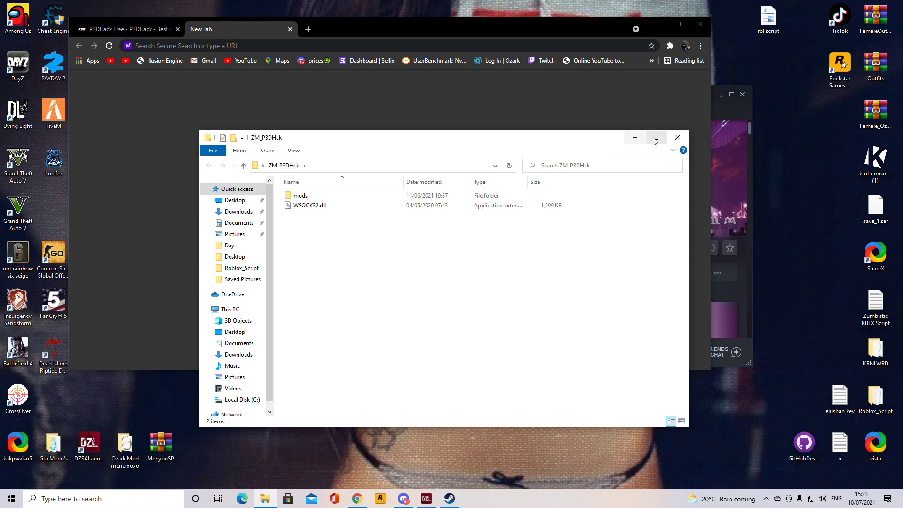
pyautogui.click(676, 138)
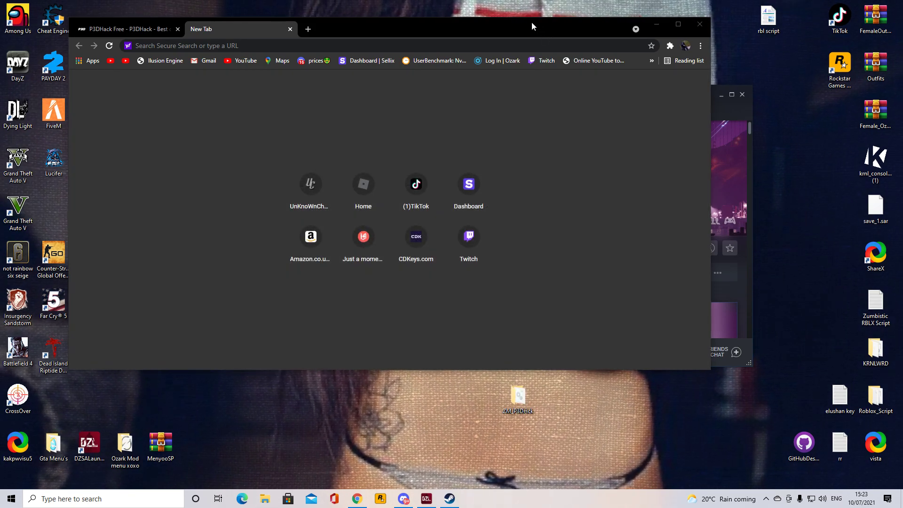
pyautogui.moveTo(531, 22); pyautogui.dragTo(604, 282)
# Step: Minimise Steam and open the meganz p3d folder
pyautogui.click(721, 94)
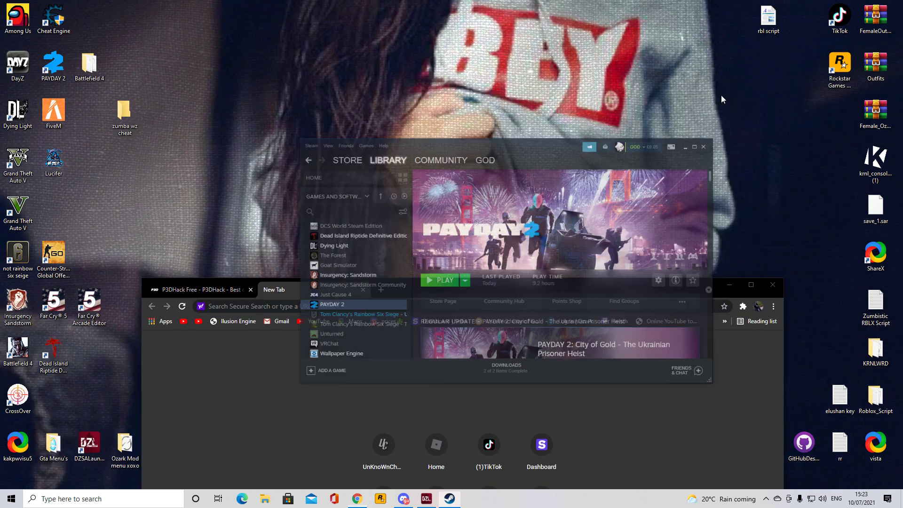
pyautogui.moveTo(482, 207); pyautogui.dragTo(216, 20)
pyautogui.moveTo(398, 279); pyautogui.dragTo(500, 86)
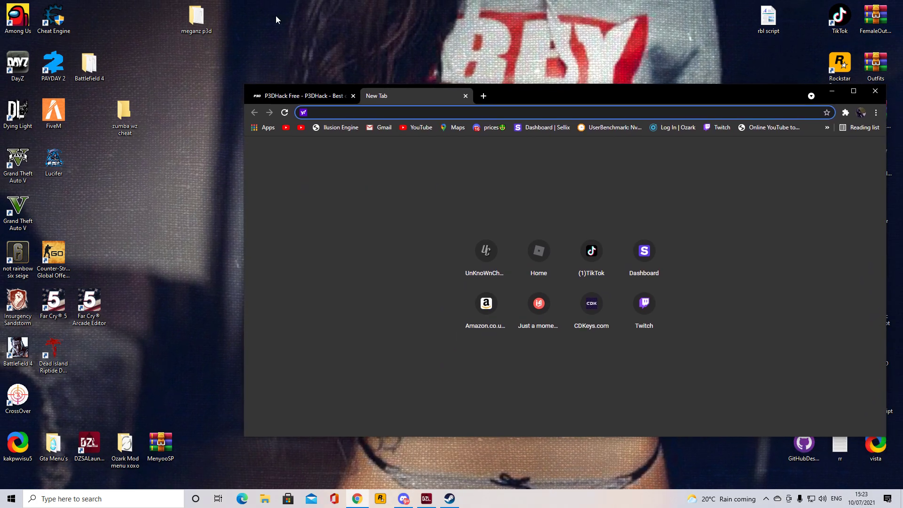
pyautogui.doubleClick(210, 15)
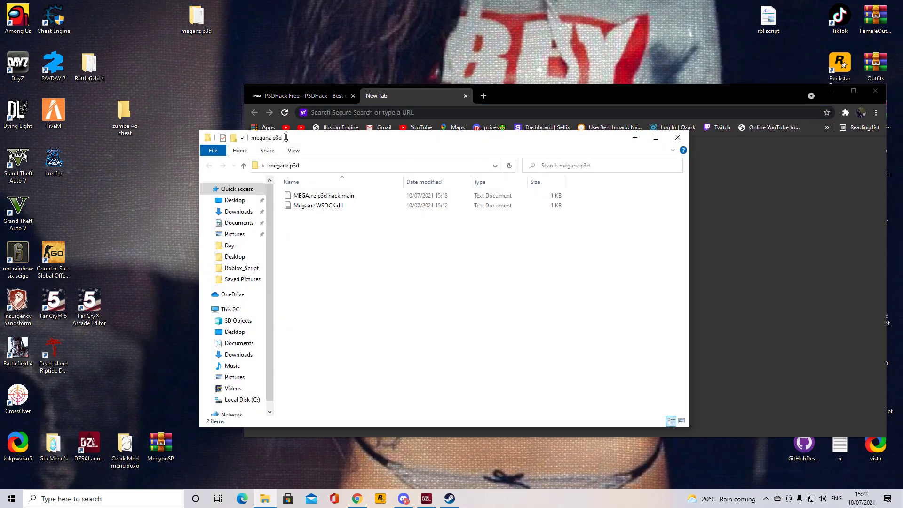
# Step: Select the mega.nz link in the Mega.nz WSOCK.dll note, then close Notepad
pyautogui.doubleClick(359, 209)
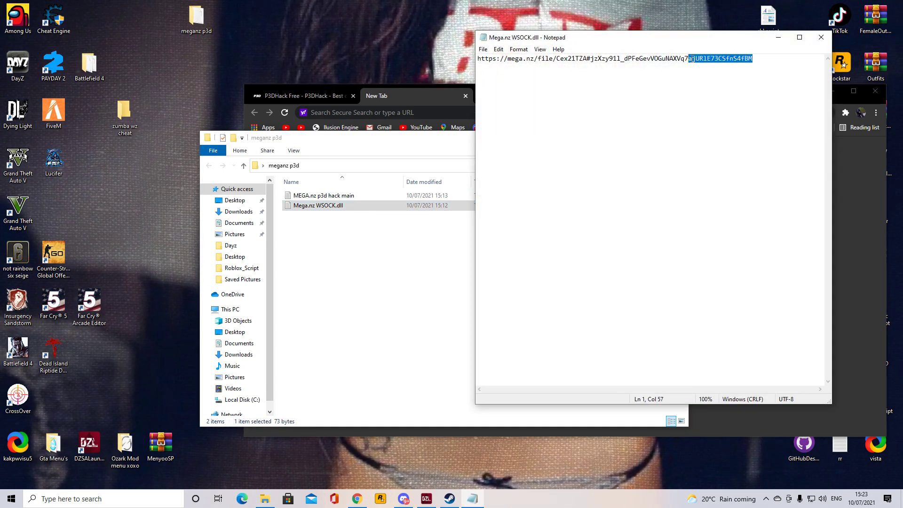
pyautogui.moveTo(688, 60); pyautogui.dragTo(485, 78)
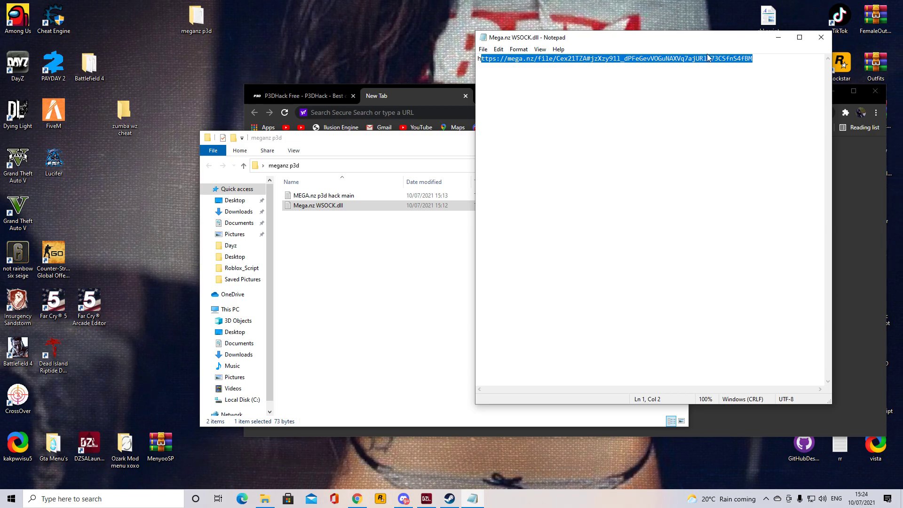
pyautogui.hotkey('ctrl', 'a')
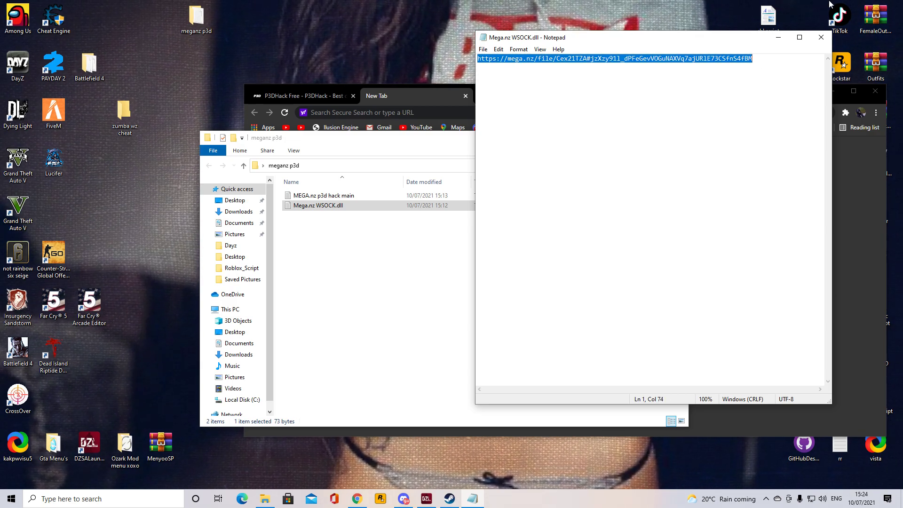
pyautogui.click(821, 37)
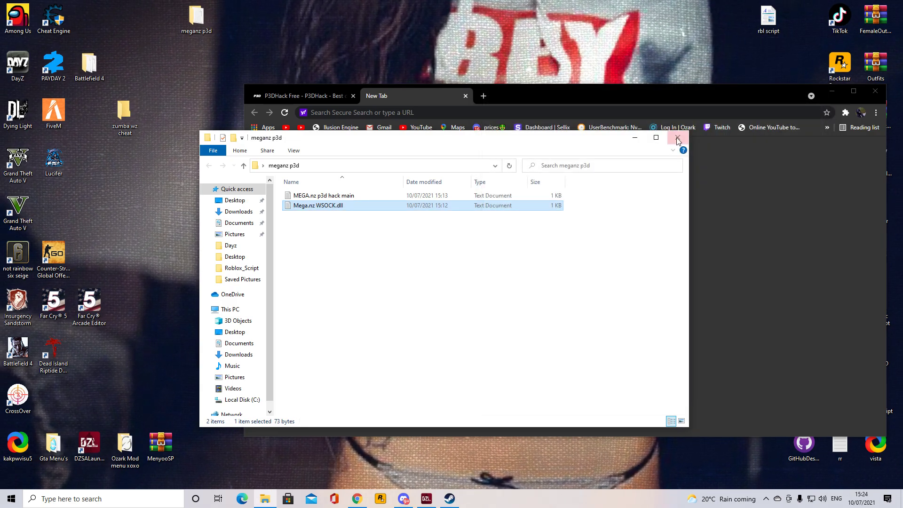
# Step: Load the pasted mega.nz folder link in Chrome
pyautogui.click(502, 113)
pyautogui.write('https://mega.nz/folder/DPoWzbxS#uVLMIE3C0hvzN54Xo7J9Fg')
pyautogui.press('Return')
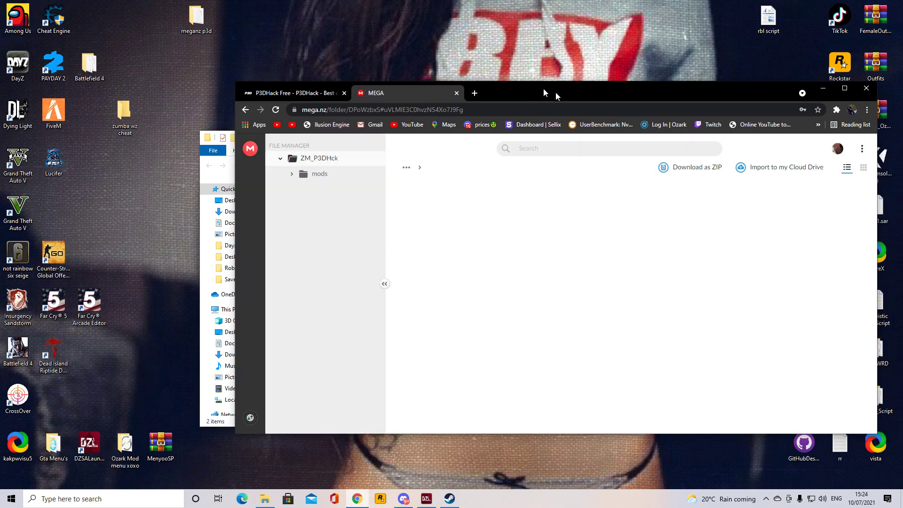
pyautogui.moveTo(564, 98); pyautogui.dragTo(512, 65)
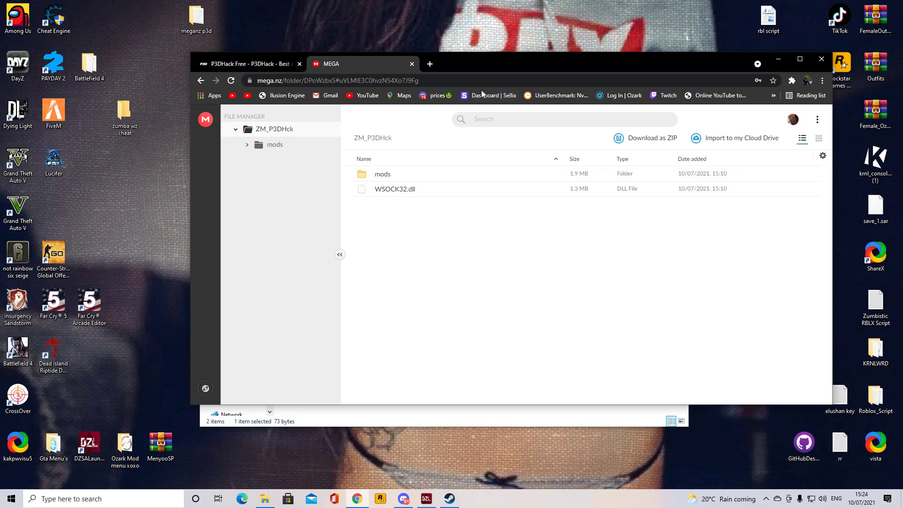
# Step: Check the MEGA.nz p3d hack main note, close the meganz p3d folder, and enter mods on MEGA
pyautogui.moveTo(497, 58); pyautogui.dragTo(425, 229)
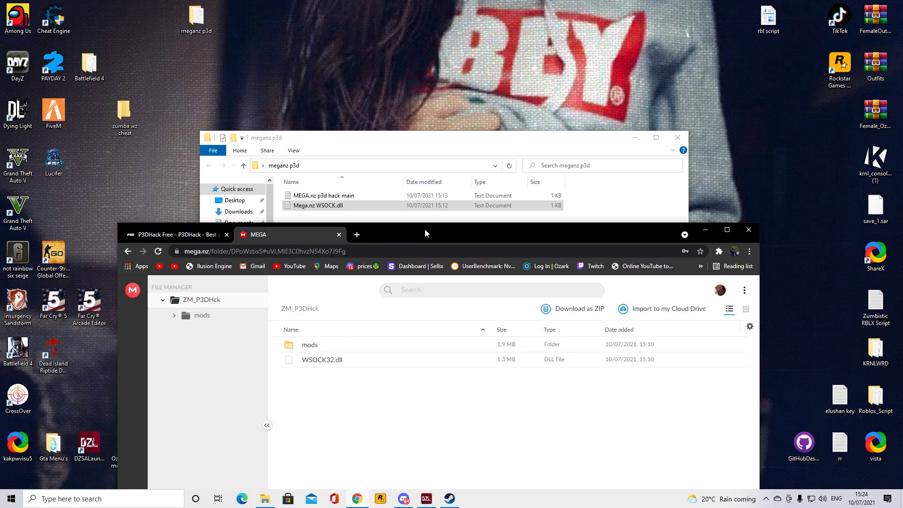
pyautogui.doubleClick(388, 199)
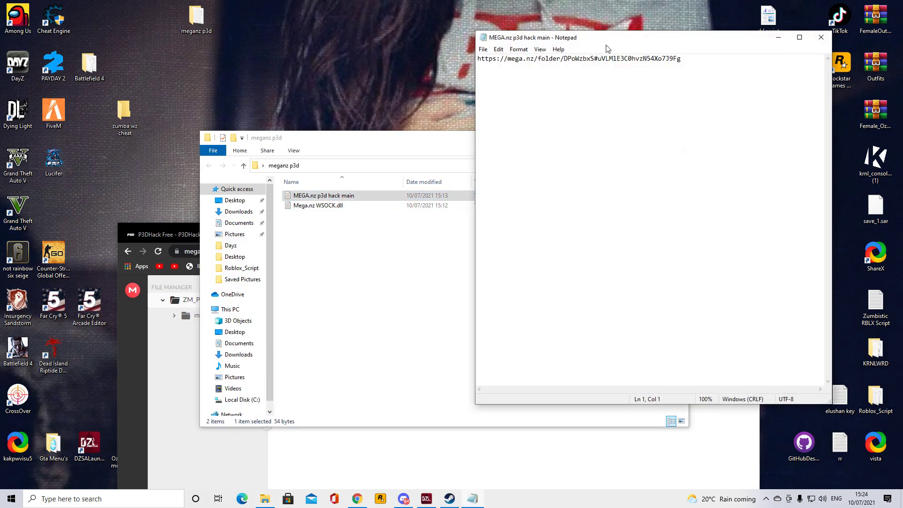
pyautogui.click(820, 38)
pyautogui.click(636, 138)
pyautogui.moveTo(588, 238); pyautogui.dragTo(621, 106)
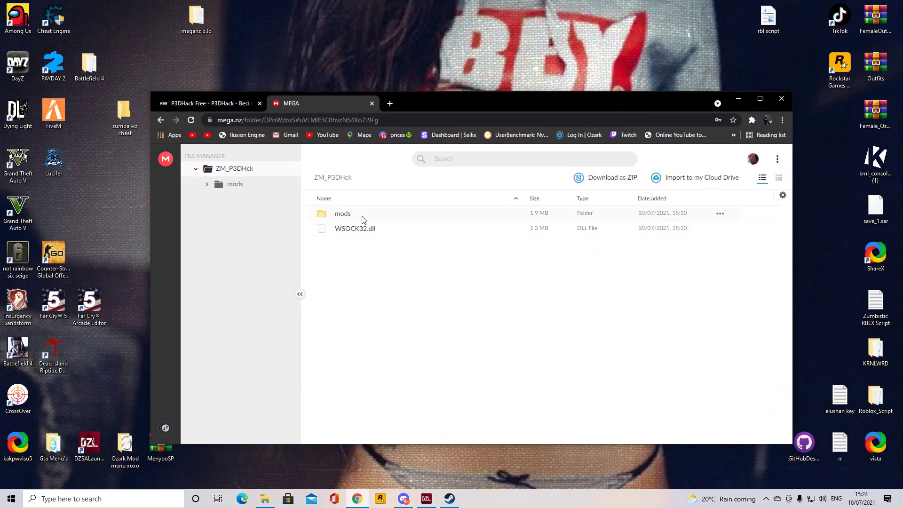
pyautogui.click(444, 229)
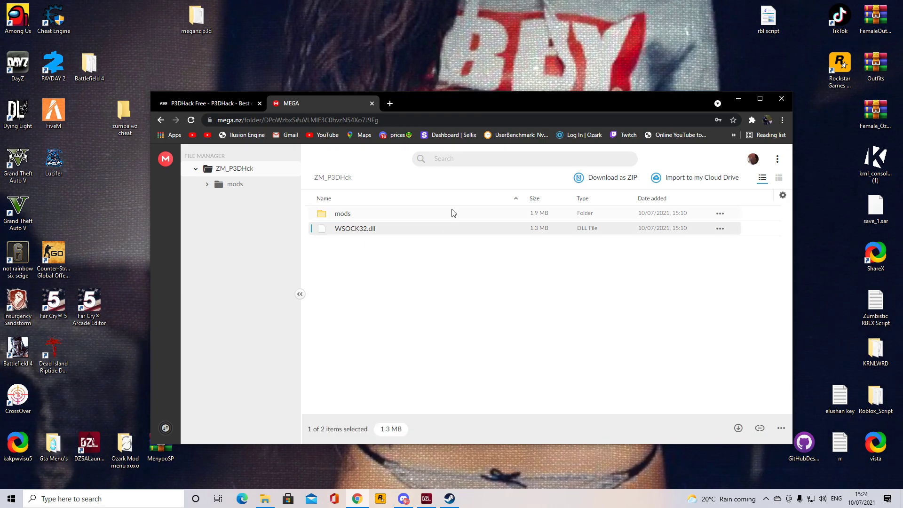
pyautogui.doubleClick(451, 213)
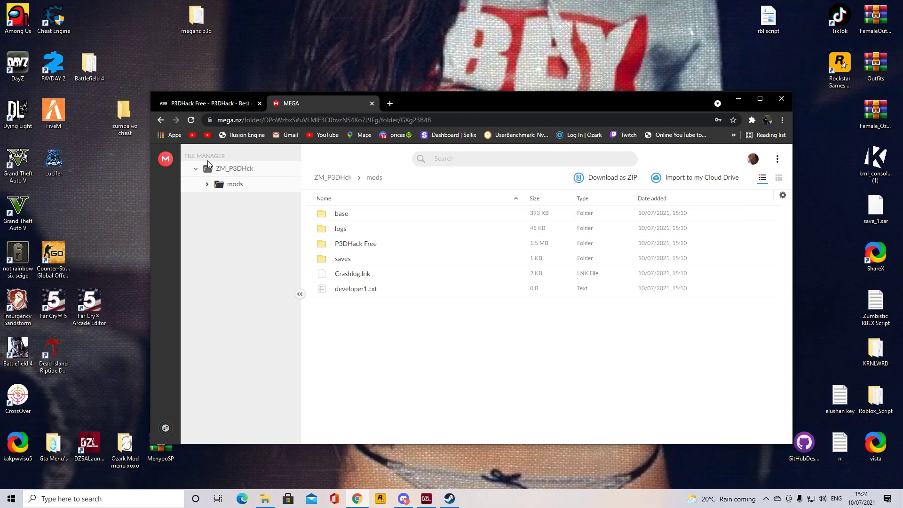
# Step: Download the top-level ZM_P3DHck folder from MEGA as ZM_P3DHck.zip (3.2 MB)
pyautogui.click(219, 171)
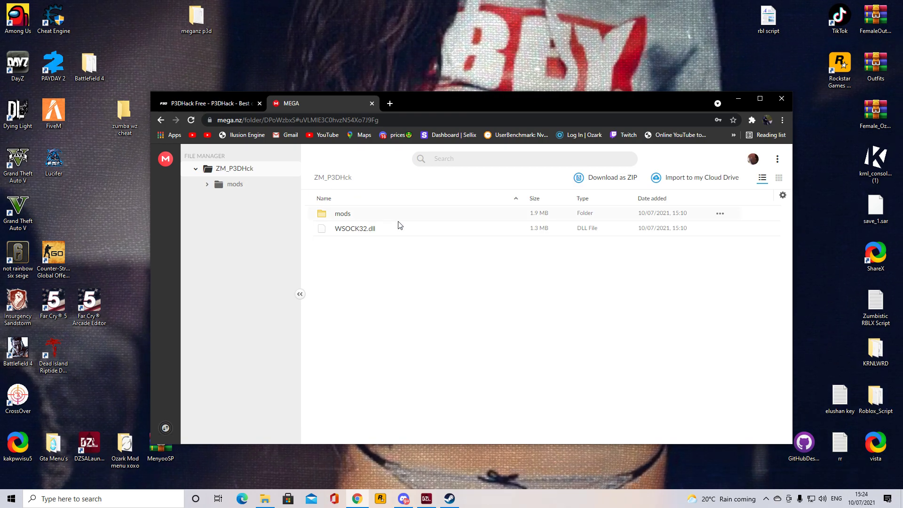
pyautogui.click(621, 177)
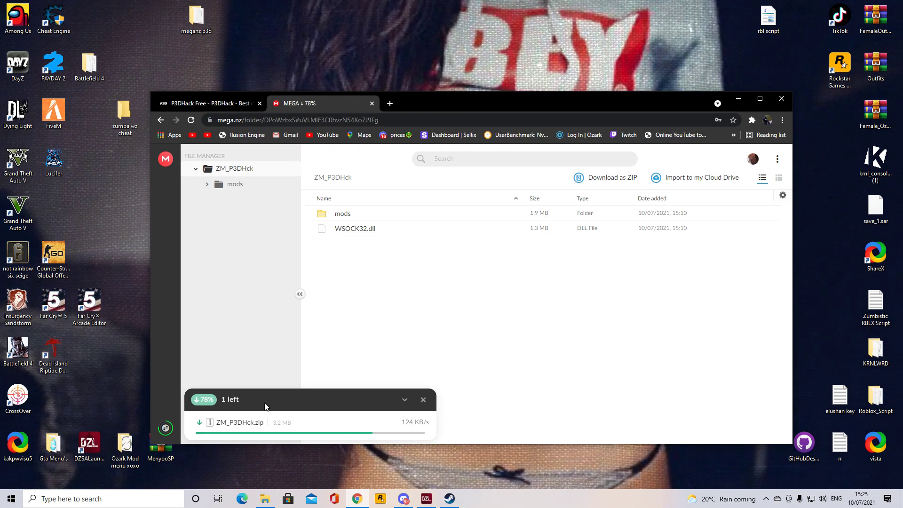
pyautogui.click(274, 497)
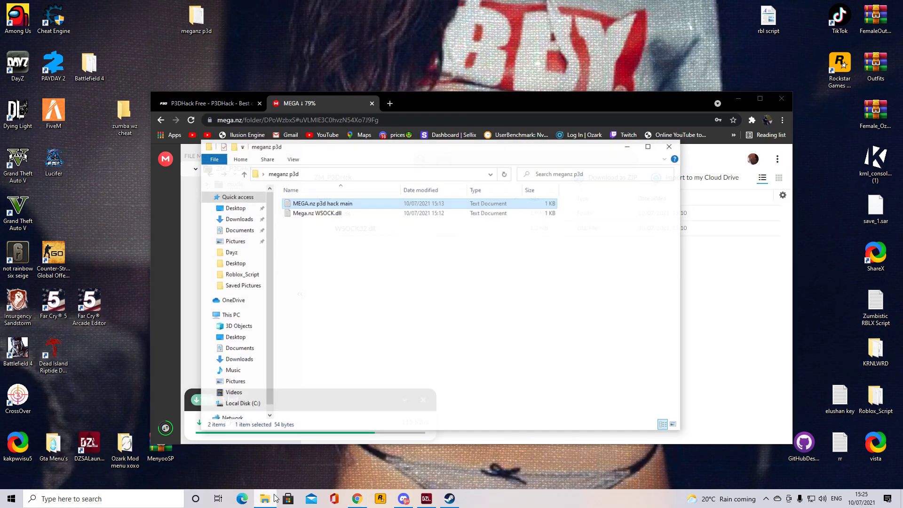
pyautogui.moveTo(356, 146); pyautogui.dragTo(626, 170)
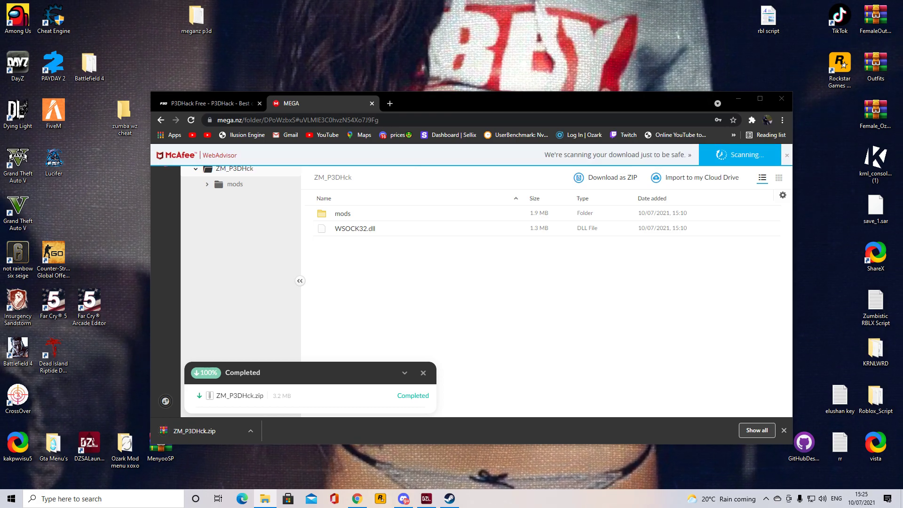
# Step: Drop ZM_P3DHck.zip onto the desktop and open it in WinRAR, dismissing the expiry notice
pyautogui.moveTo(188, 430); pyautogui.dragTo(523, 57)
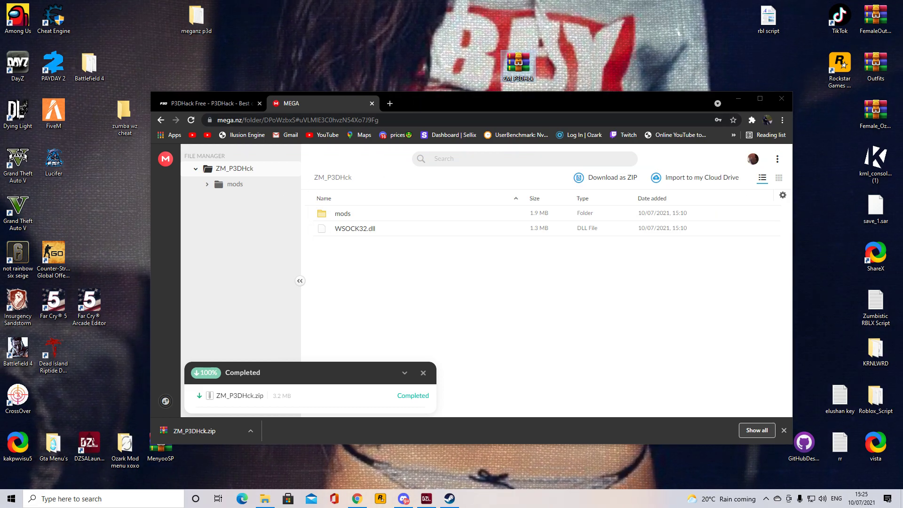
pyautogui.doubleClick(509, 60)
pyautogui.press('Escape')
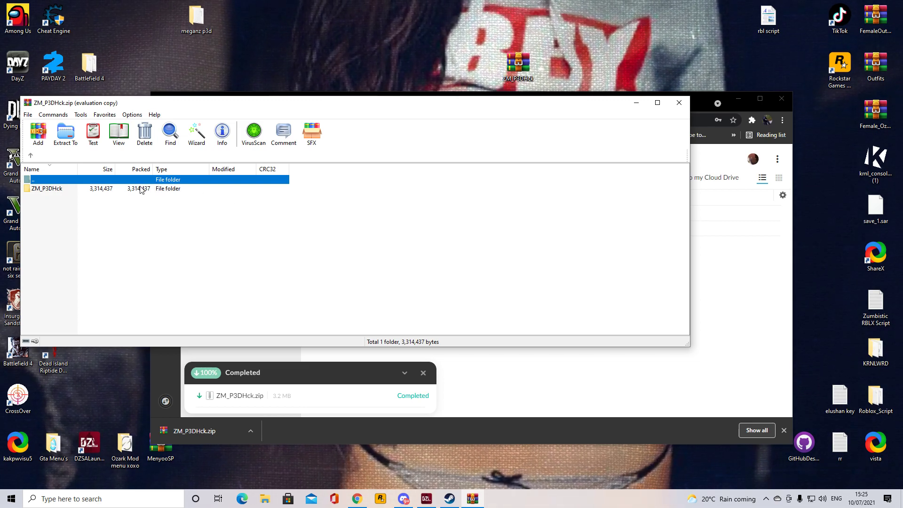
# Step: Open the ZM_P3DHck folder inside the archive, then minimize WinRAR and Chrome
pyautogui.doubleClick(140, 189)
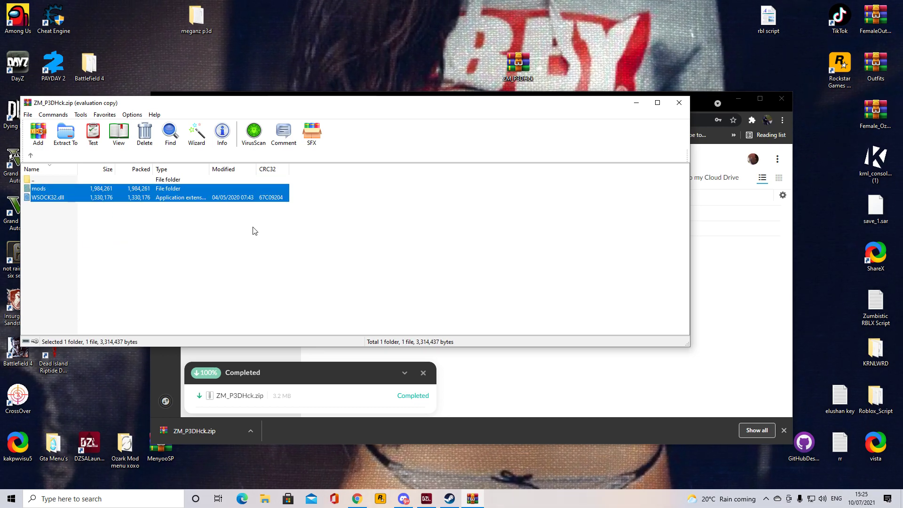
pyautogui.click(635, 102)
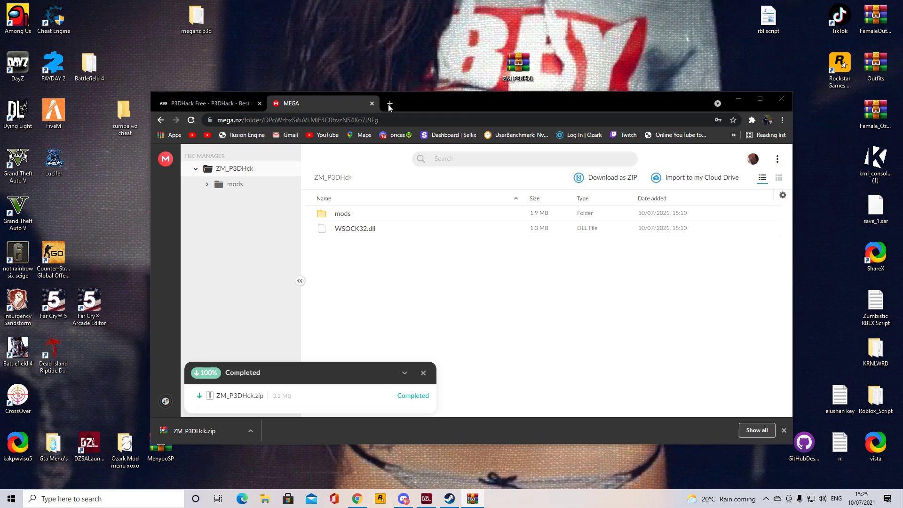
pyautogui.click(737, 104)
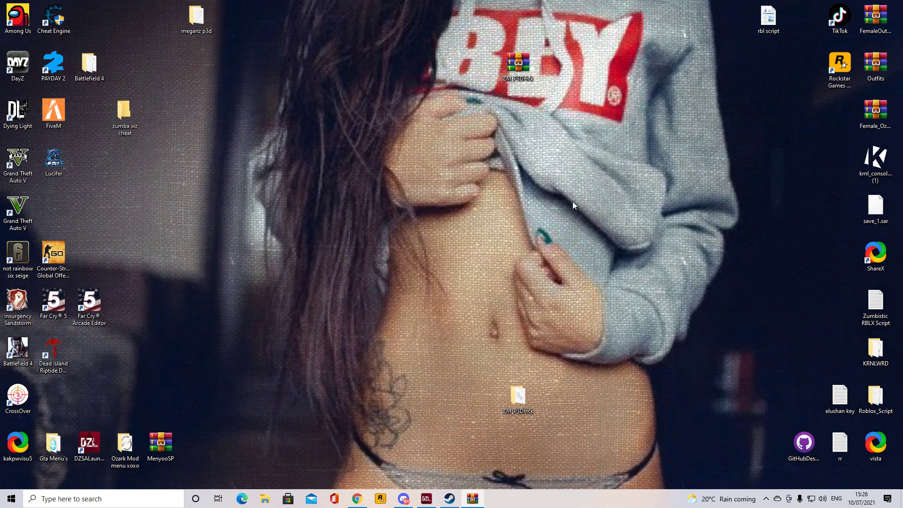
# Step: Restore Steam and use PAYDAY 2's Manage > Browse local files to open its game folder
pyautogui.click(449, 499)
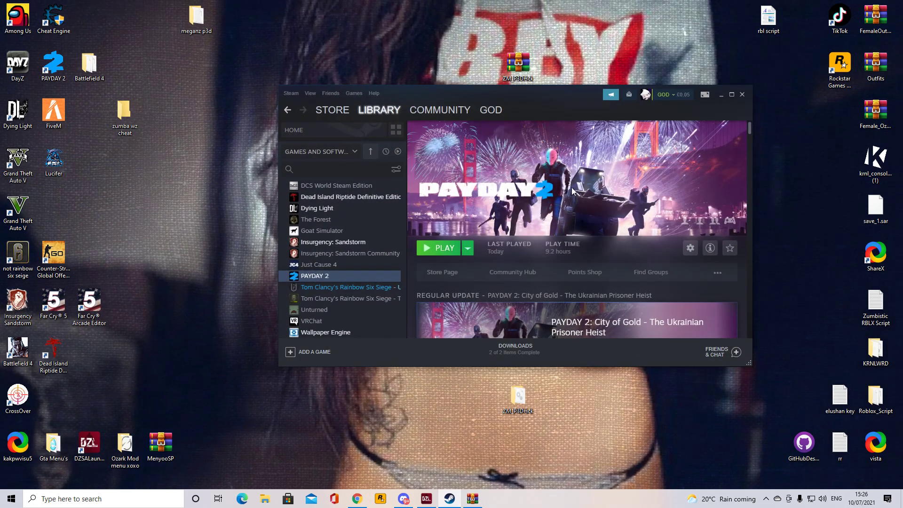
pyautogui.rightClick(348, 281)
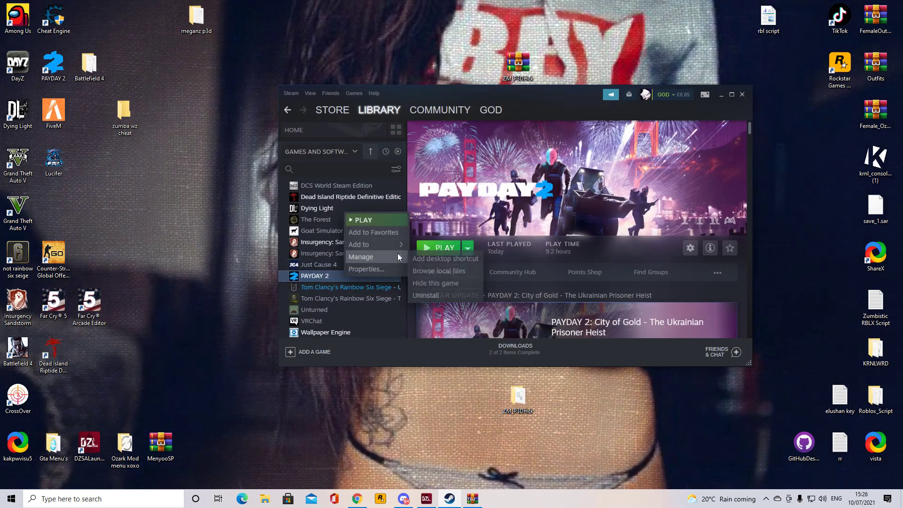
pyautogui.moveTo(397, 256)
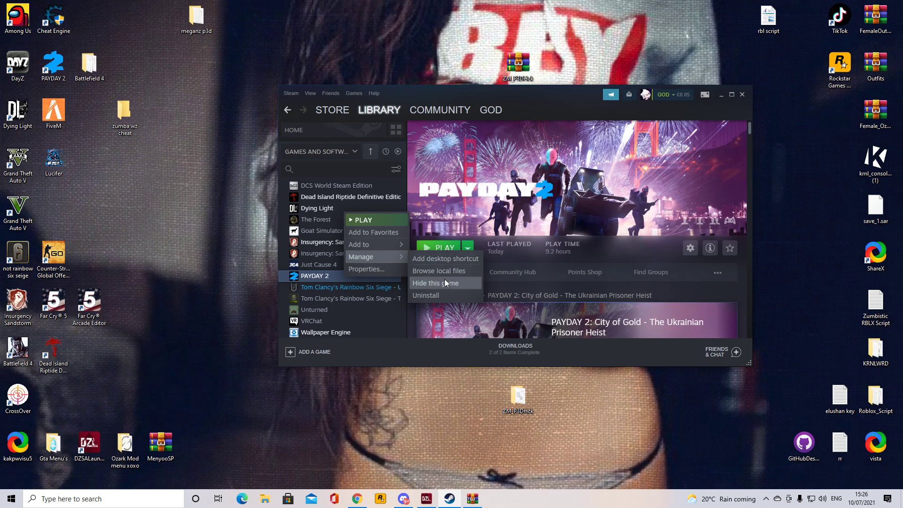
pyautogui.click(442, 271)
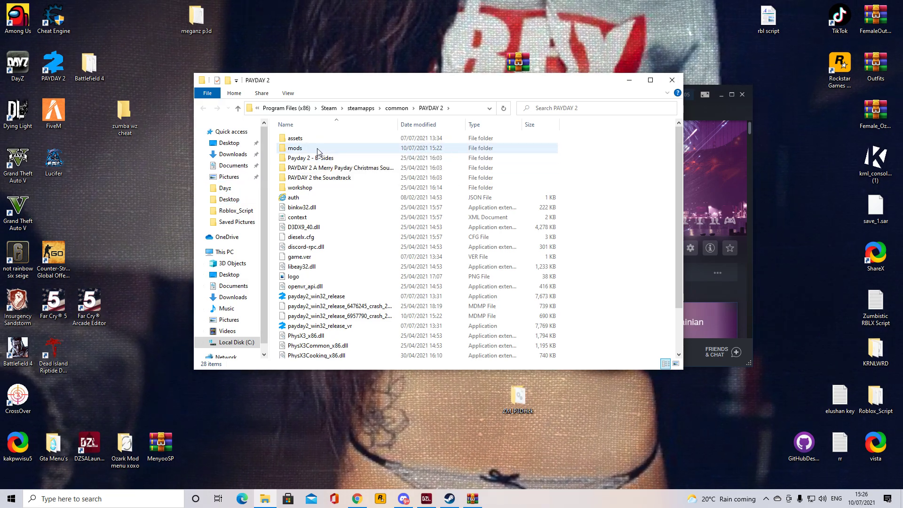
# Step: Delete the old mods folder from the PAYDAY 2 game folder
pyautogui.rightClick(317, 149)
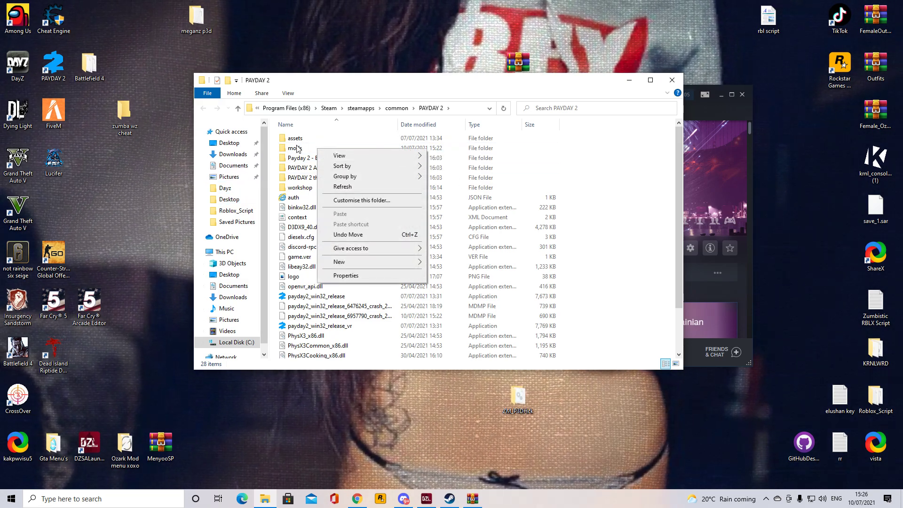
pyautogui.click(294, 147)
pyautogui.rightClick(296, 148)
pyautogui.click(359, 351)
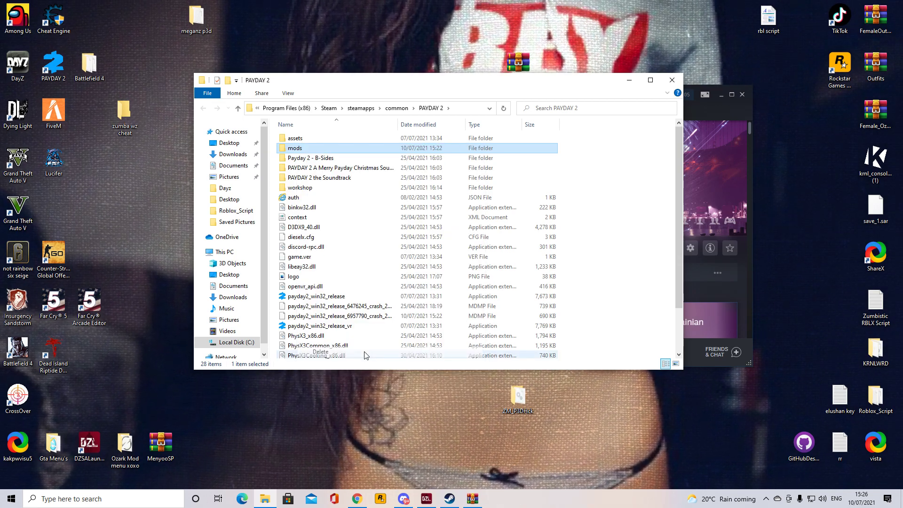
# Step: Delete the old WSOCK32.dll too, leaving 26 items in the game folder
pyautogui.scroll(-2, 357, 187)
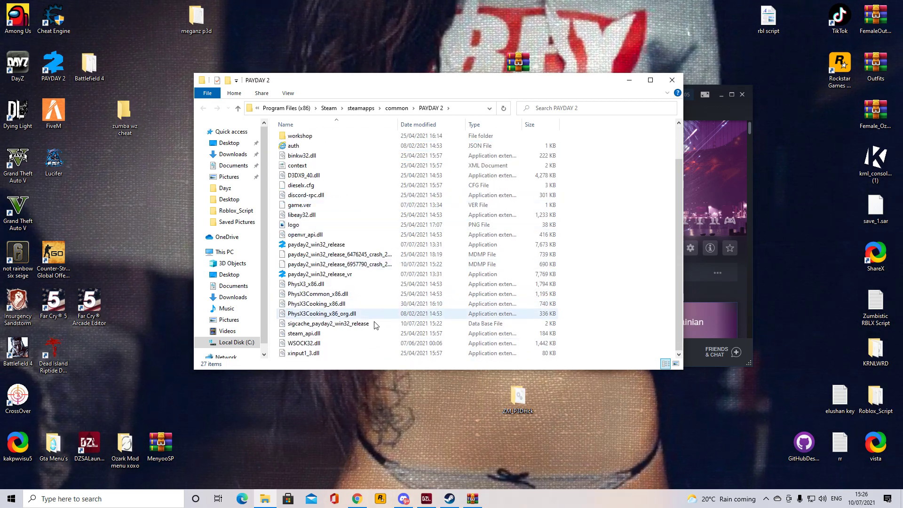
pyautogui.rightClick(346, 348)
pyautogui.click(339, 346)
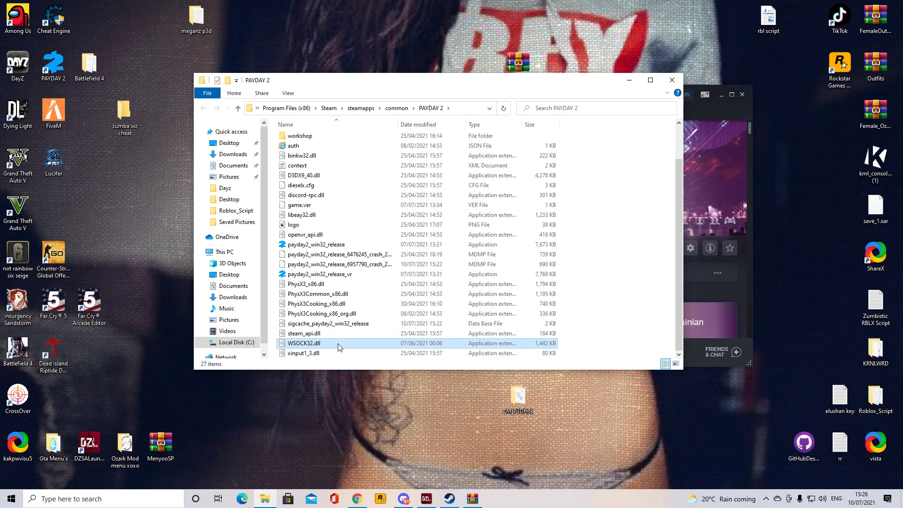
pyautogui.rightClick(339, 344)
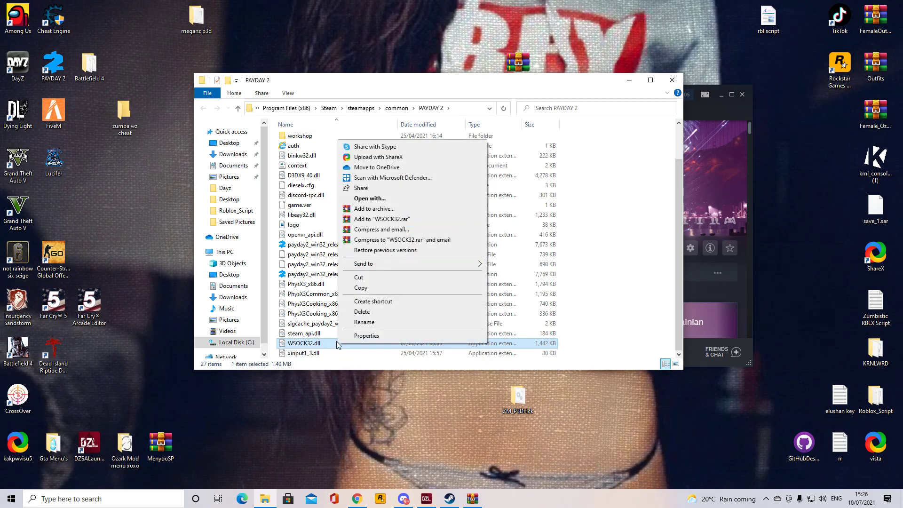
pyautogui.click(347, 309)
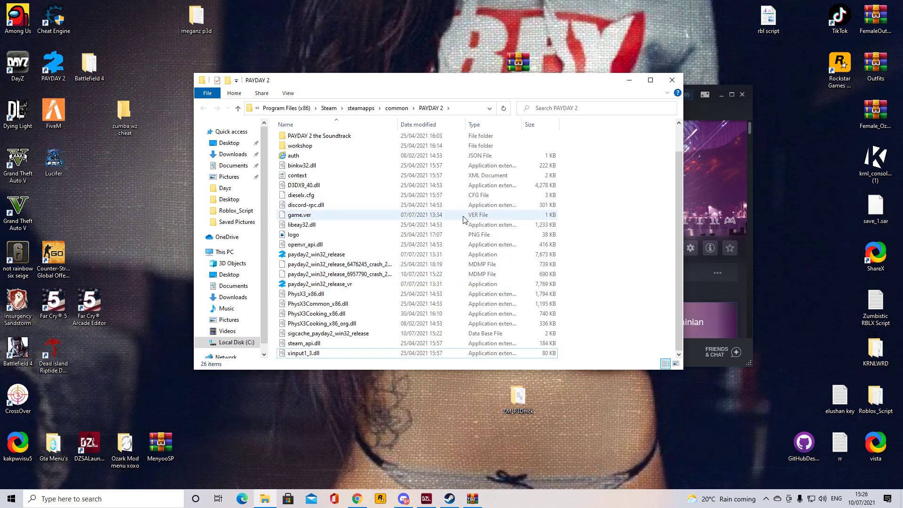
pyautogui.moveTo(428, 86); pyautogui.dragTo(235, 15)
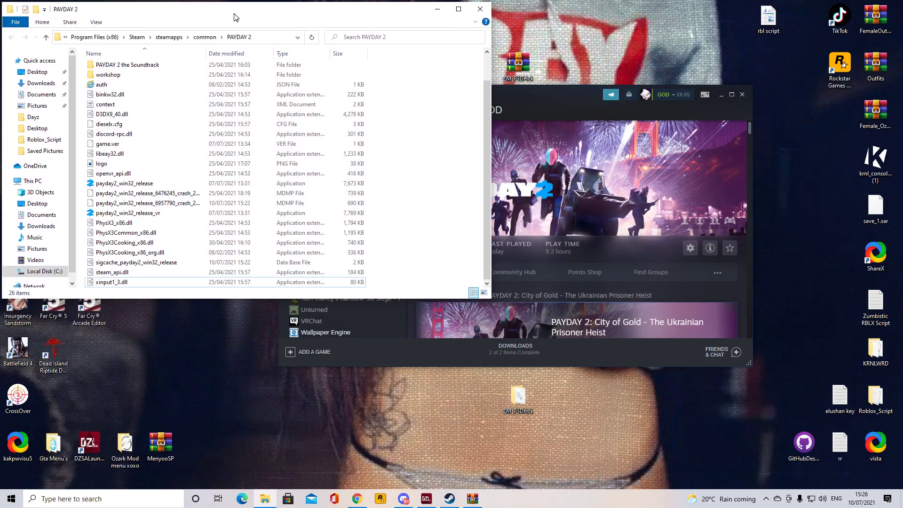
# Step: Drag mods and WSOCK32.dll out of ZM_P3DHck.zip into PAYDAY 2, then close both windows
pyautogui.doubleClick(518, 66)
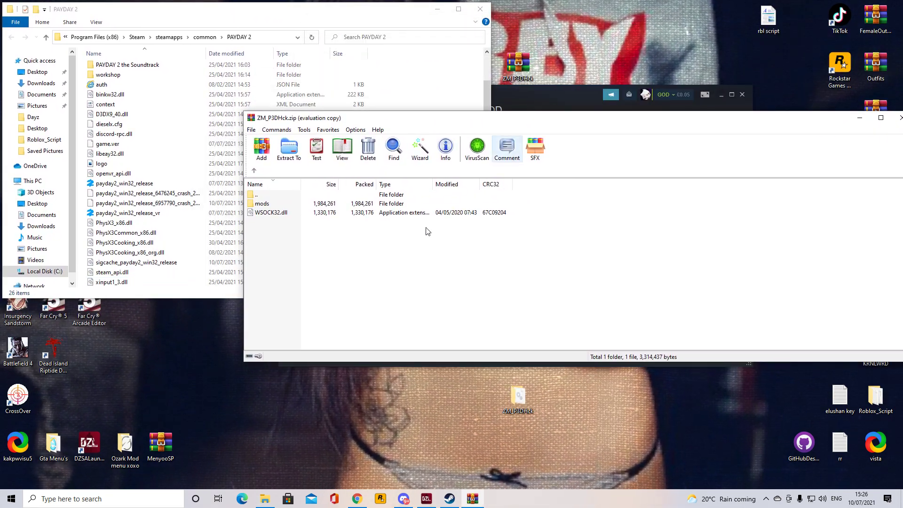
pyautogui.moveTo(428, 231); pyautogui.dragTo(409, 97)
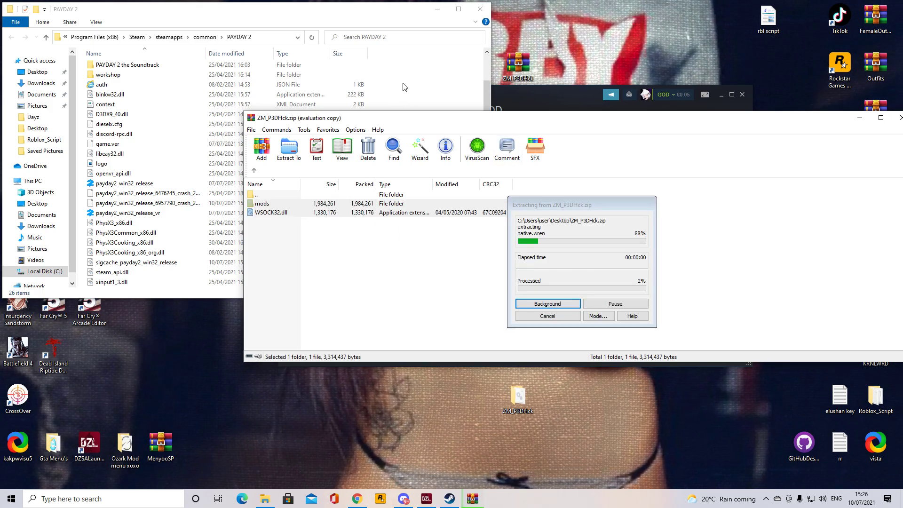
pyautogui.click(699, 118)
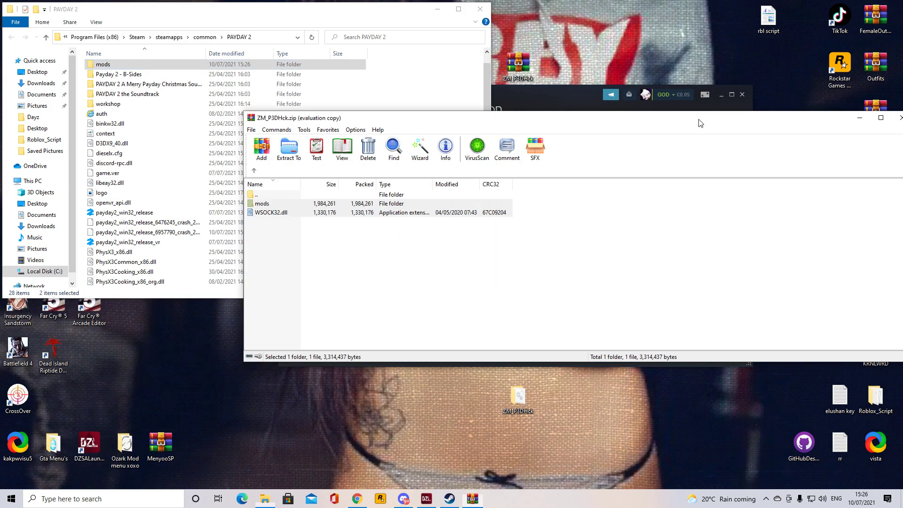
pyautogui.click(898, 118)
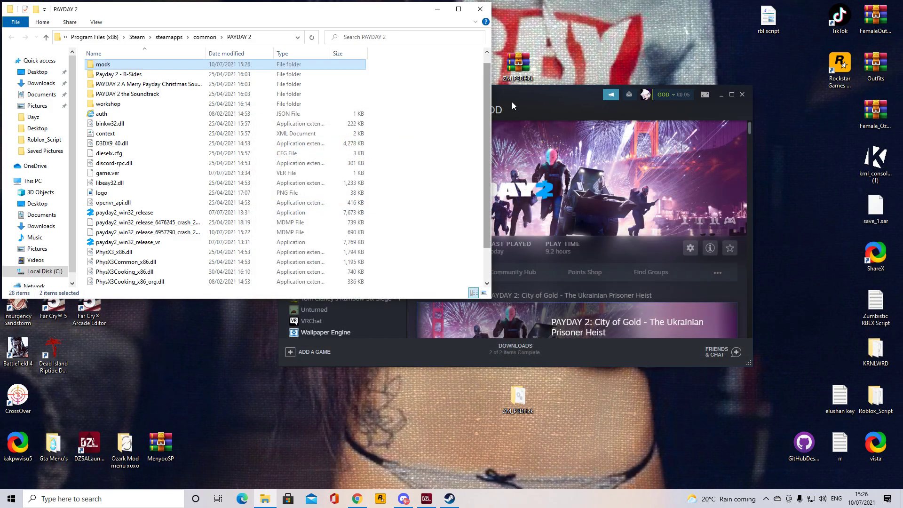
pyautogui.click(480, 9)
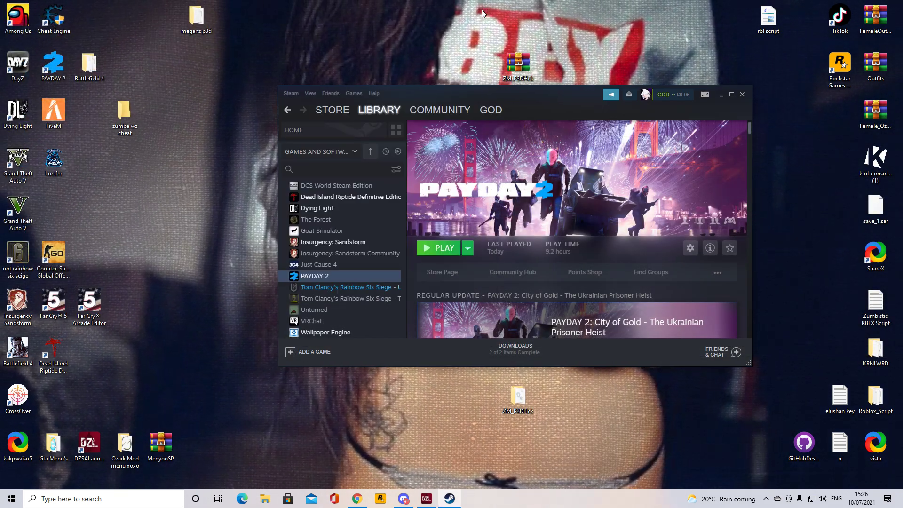